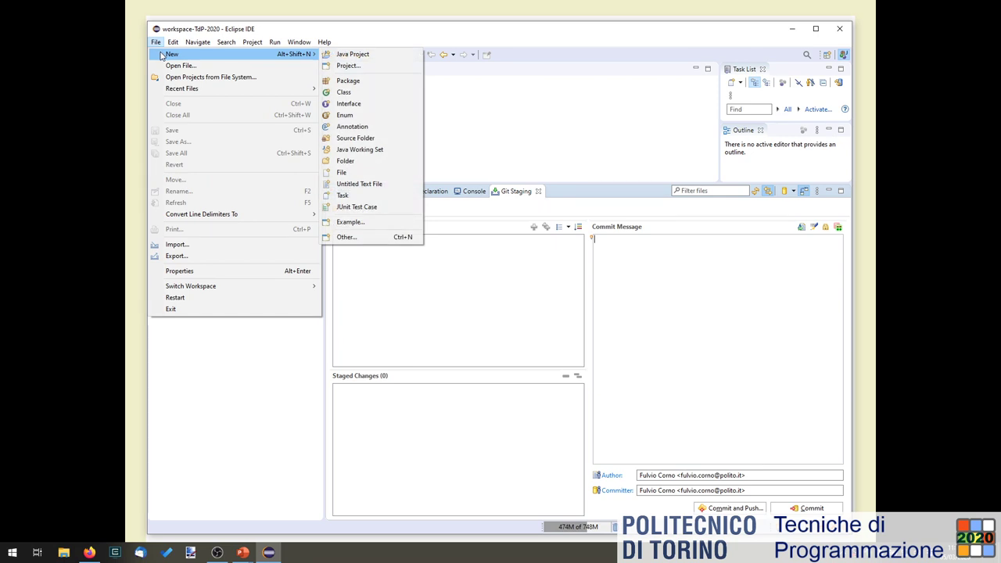
Open the new-project wizard and look through its General, Gradle and Java categories.
left_click(346, 66)
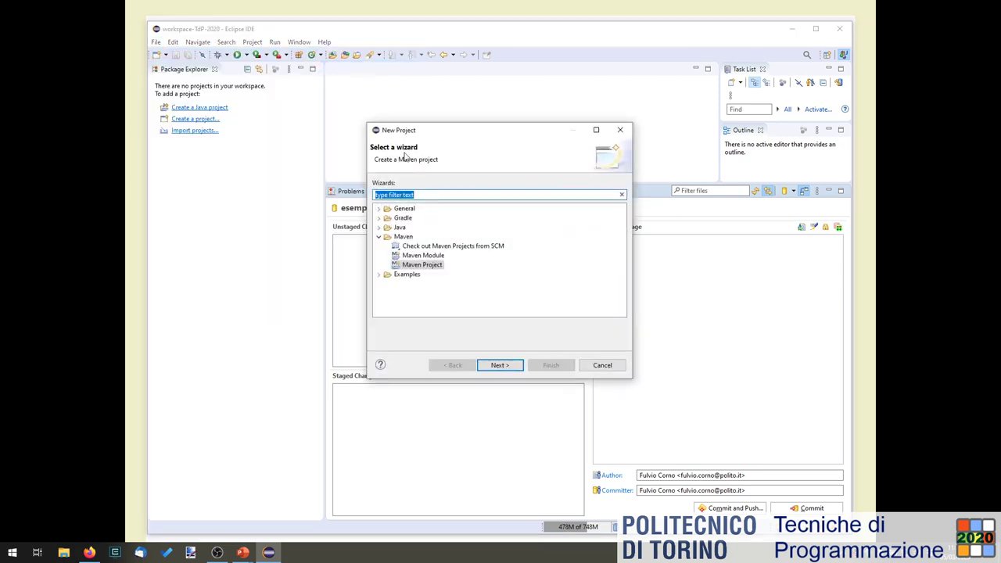
left_click(379, 237)
left_click(380, 209)
left_click(379, 209)
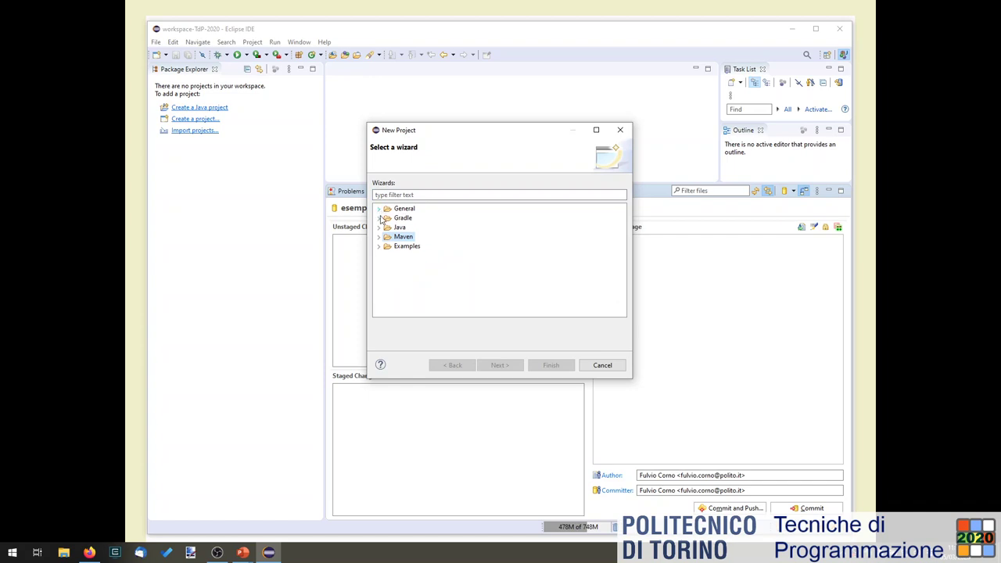
left_click(379, 218)
left_click(378, 218)
left_click(378, 227)
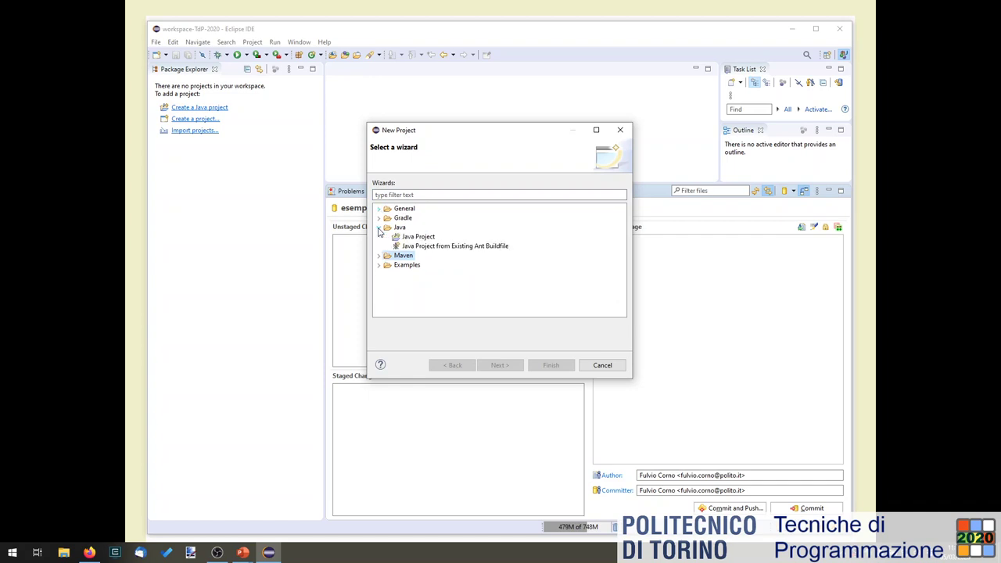
left_click(420, 237)
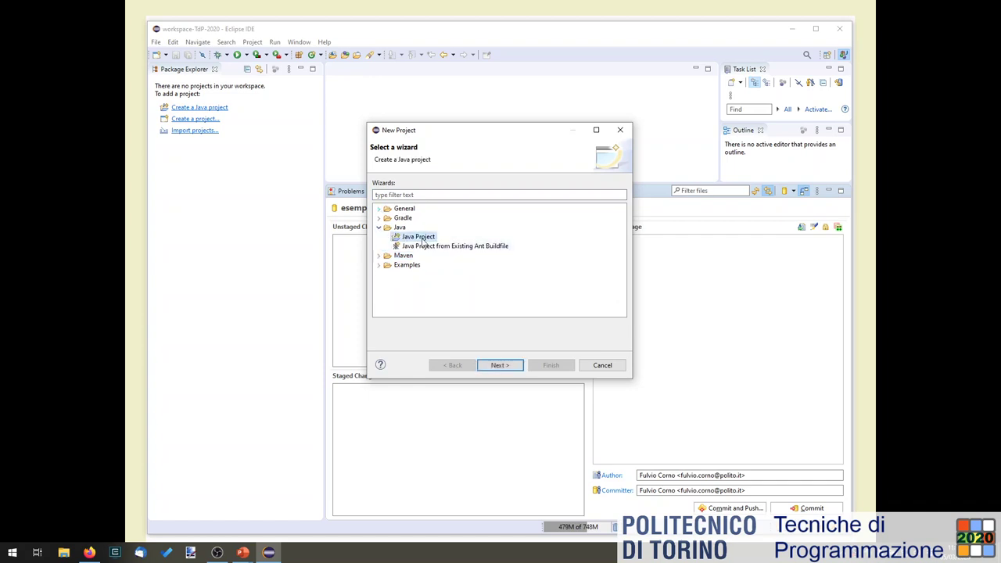
left_click(381, 230)
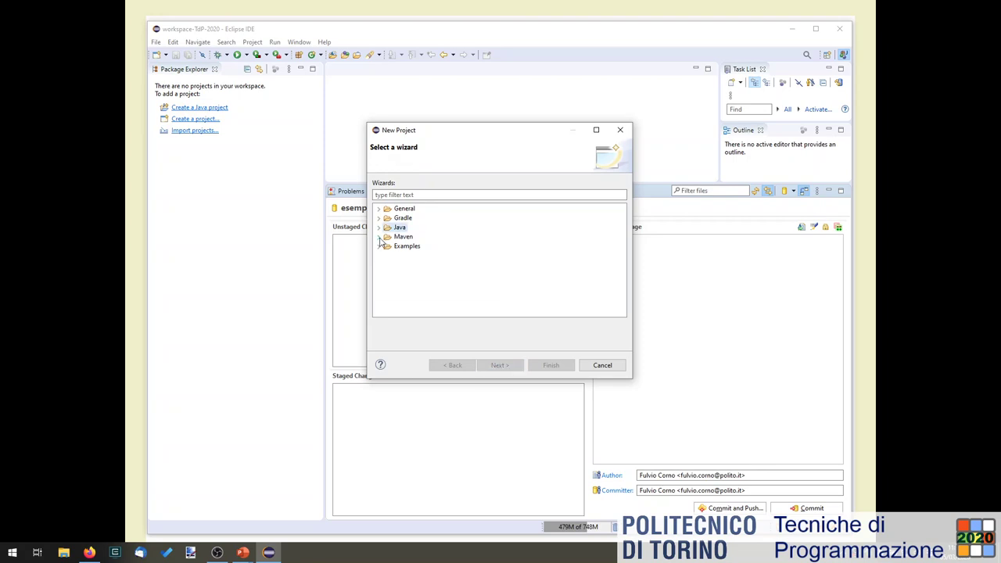
Choose the Maven Project wizard and proceed with the default workspace location to the archetype selection.
left_click(380, 237)
left_click_drag(467, 134, 470, 111)
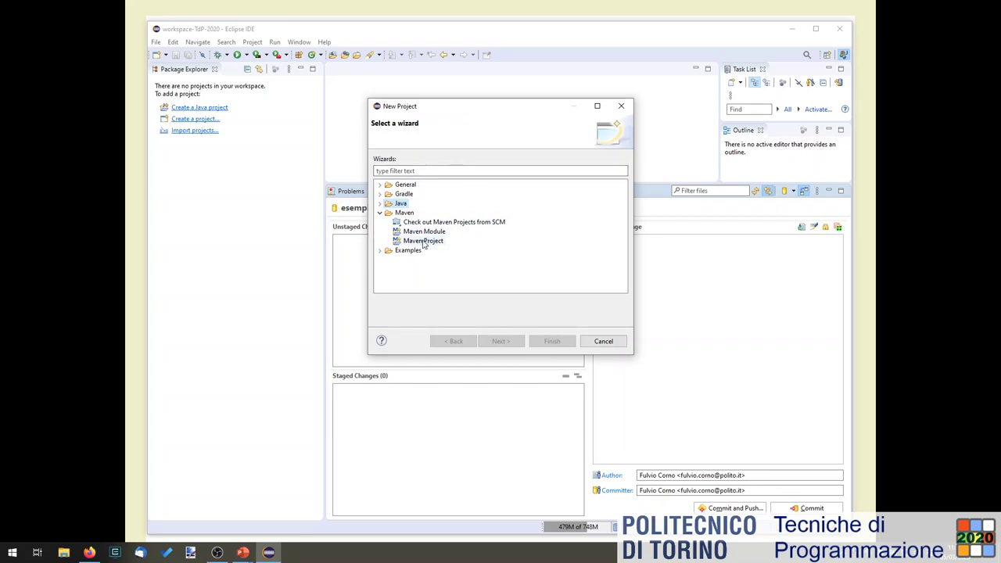
left_click(424, 243)
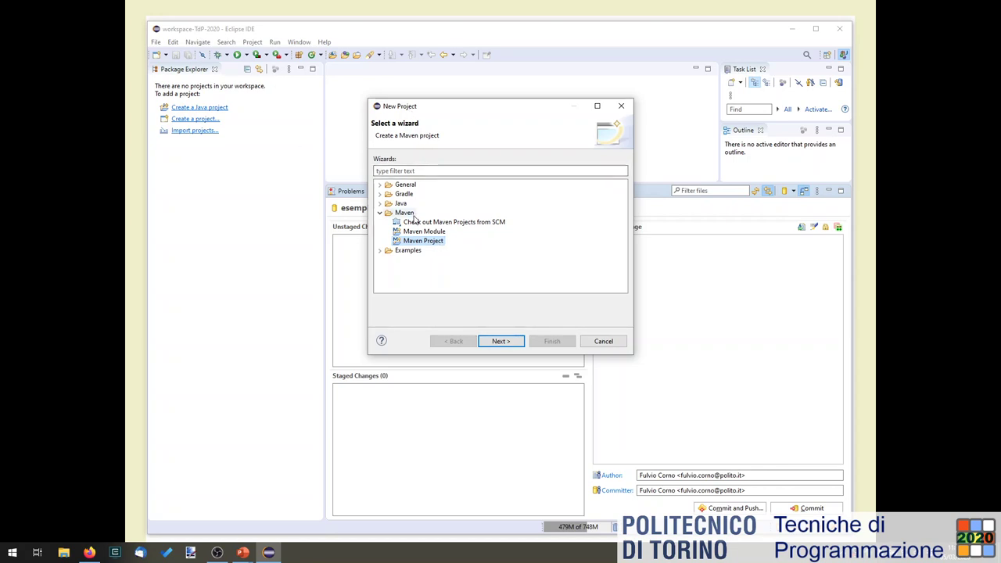
left_click(504, 342)
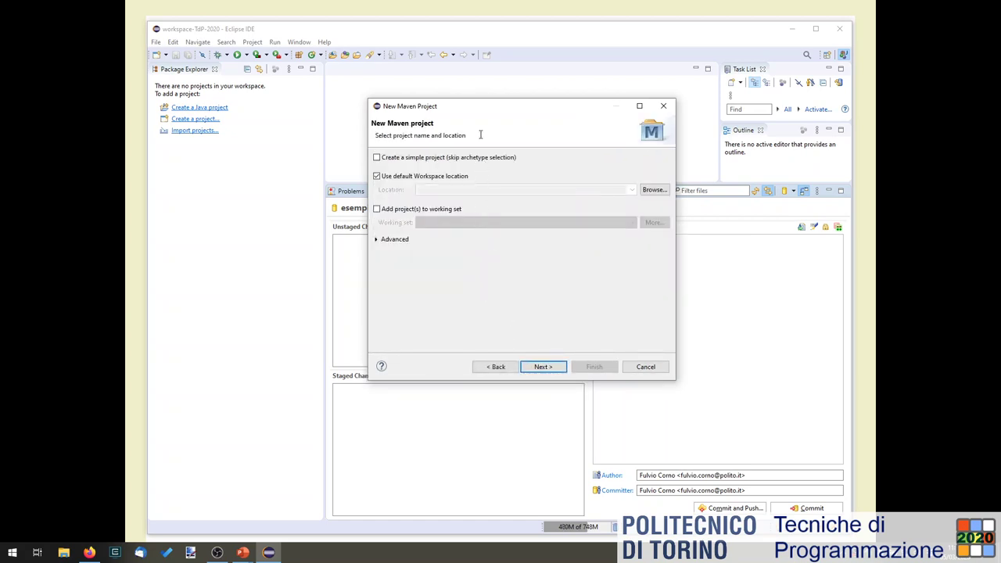
left_click_drag(482, 108, 430, 99)
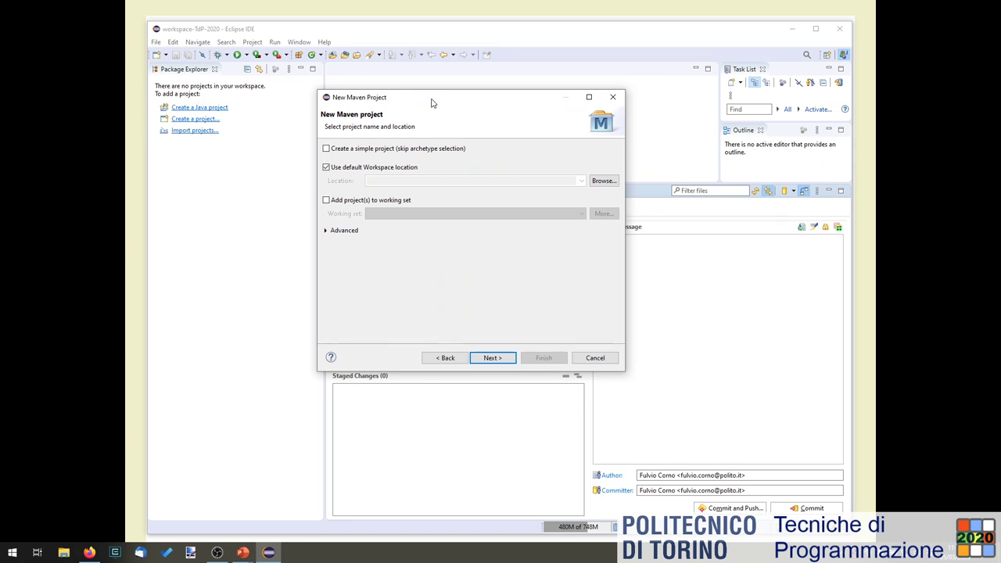
left_click(491, 358)
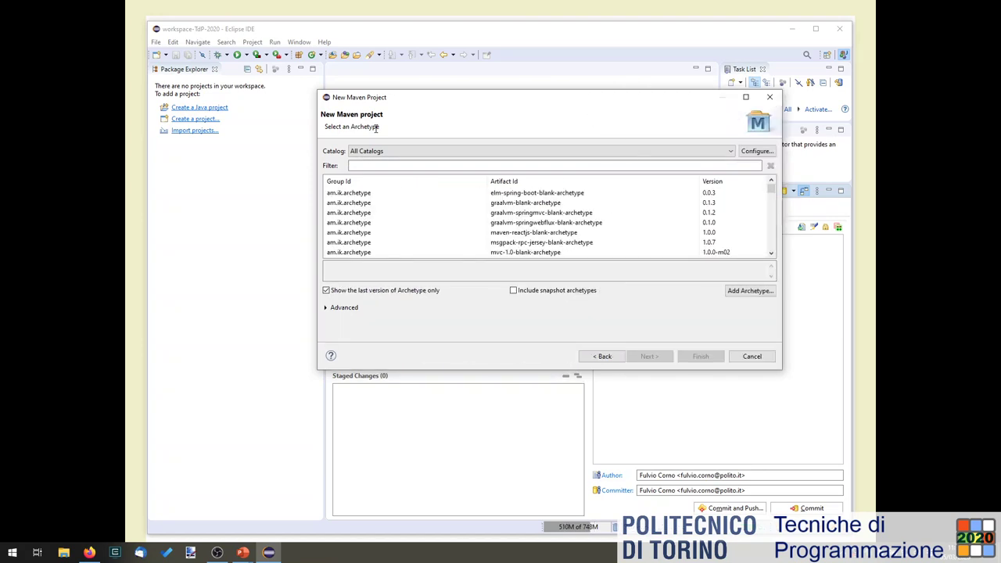
Review the available archetype catalogs without changing the All Catalogs selection.
double_click(361, 129)
left_click(390, 127)
left_click_drag(386, 97, 359, 117)
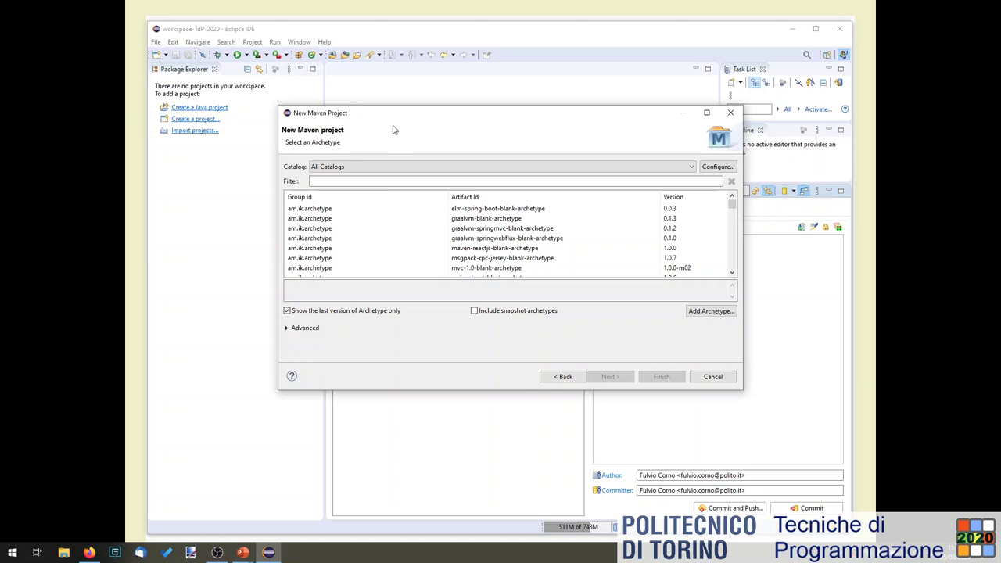
left_click(692, 168)
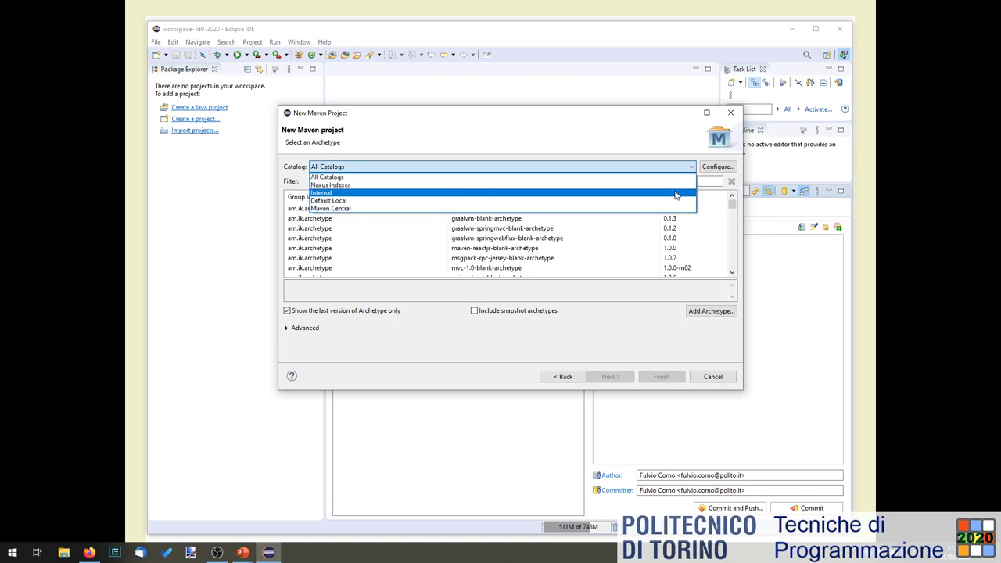
left_click(659, 141)
Filter the archetypes by "tdp", select tdp-javafx-archetype version 2.0.0 and proceed to its parameters.
left_click(527, 181)
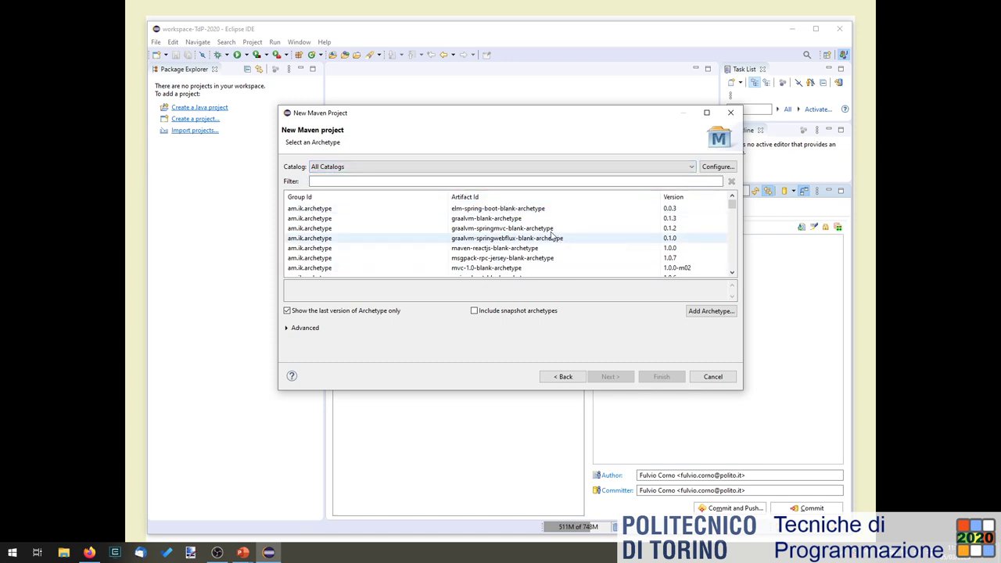
left_click(464, 182)
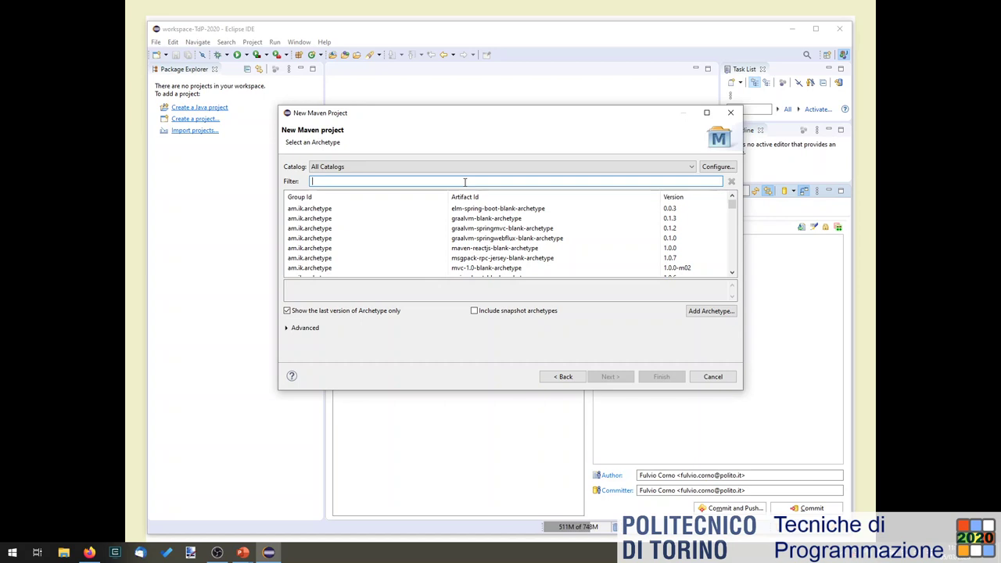
mouse_move(734, 207)
left_mouse_down()
mouse_move(728, 264)
mouse_move(728, 201)
left_mouse_up()
type("dp")
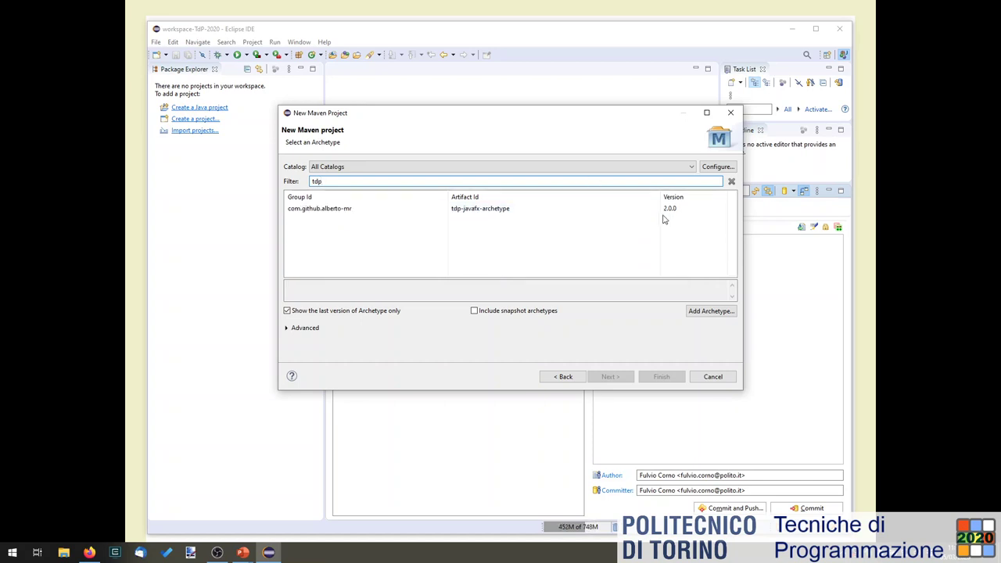
left_click(556, 216)
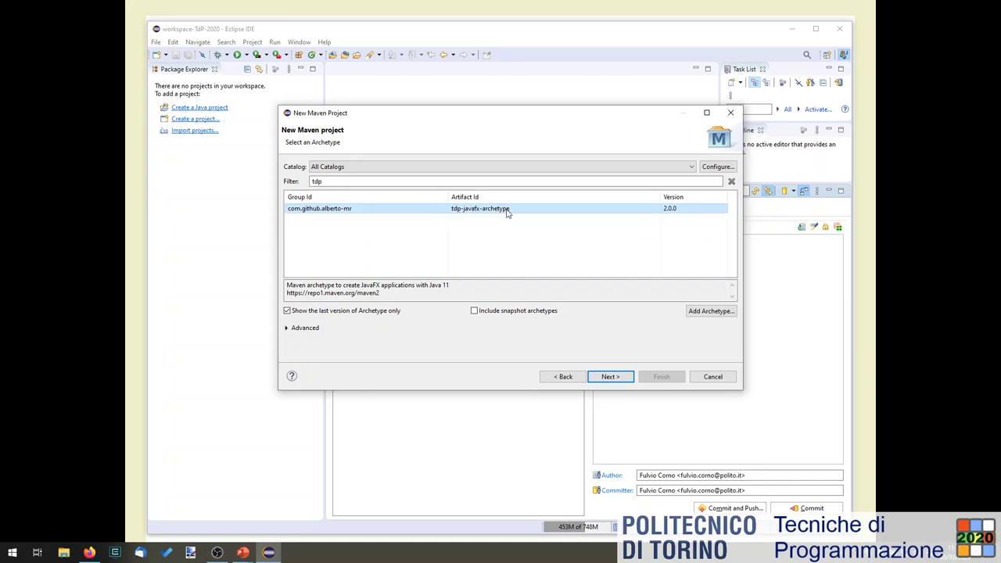
left_click_drag(488, 119, 483, 113)
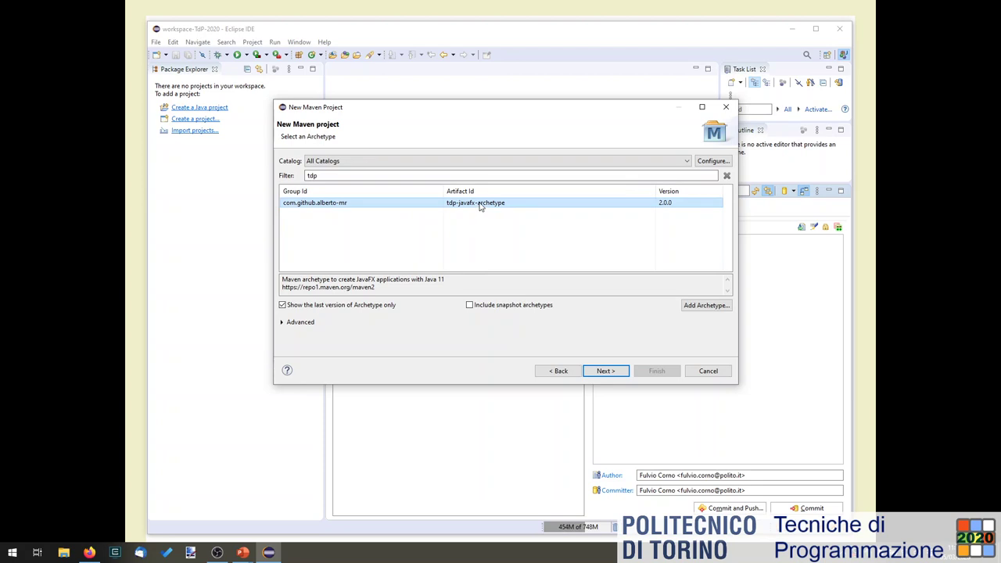
left_click(608, 372)
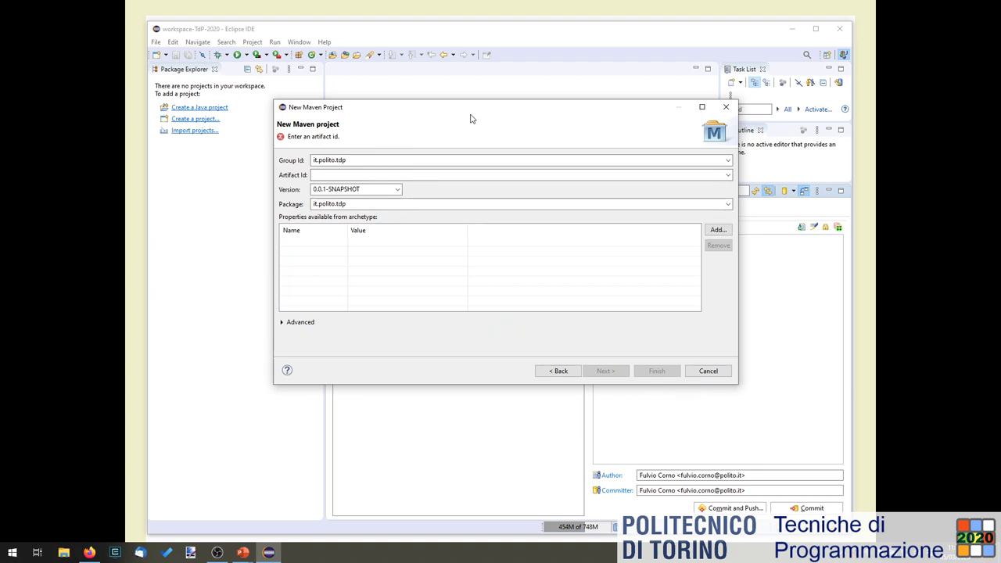
Examine the Group Id, Artifact Id and Package fields of the new Maven project.
left_click_drag(391, 159, 305, 159)
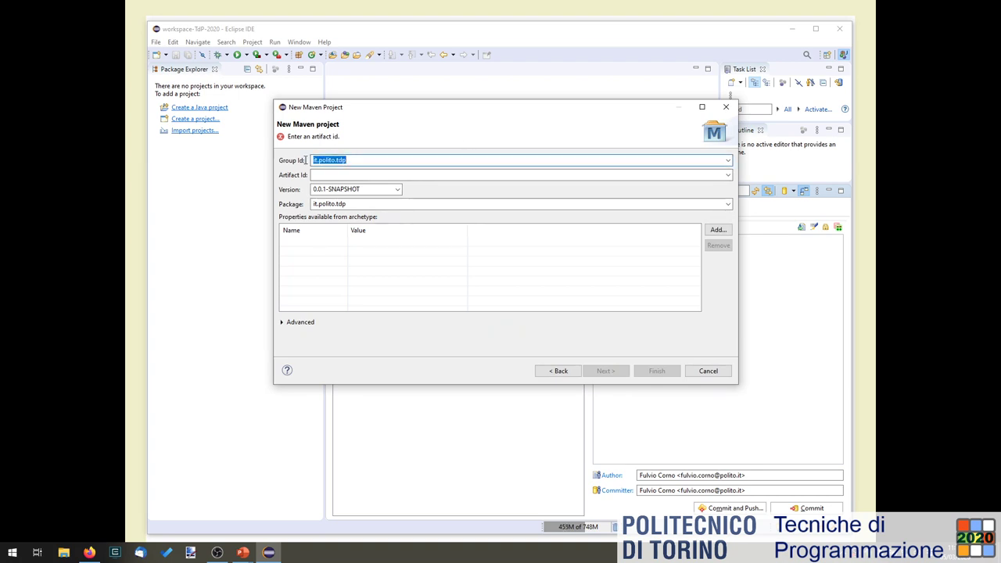
left_click_drag(404, 112, 404, 114)
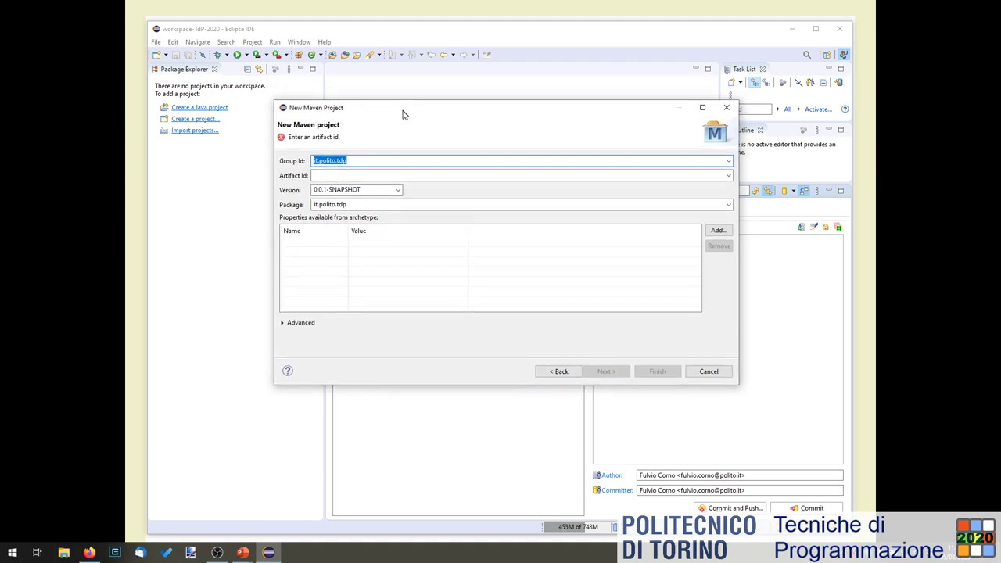
left_click(373, 164)
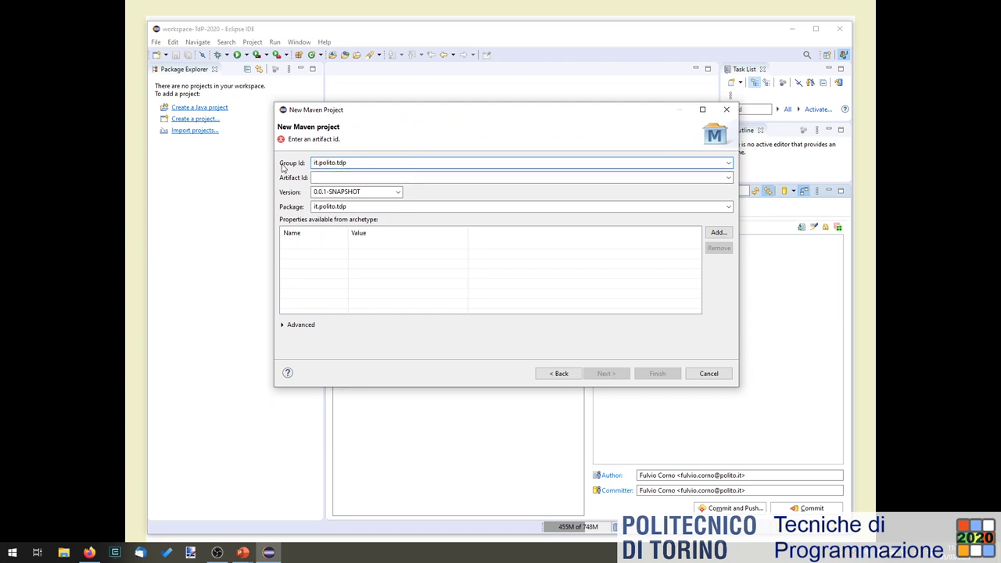
double_click(433, 162)
left_click(433, 162)
double_click(343, 162)
left_click(367, 162)
left_click(313, 178)
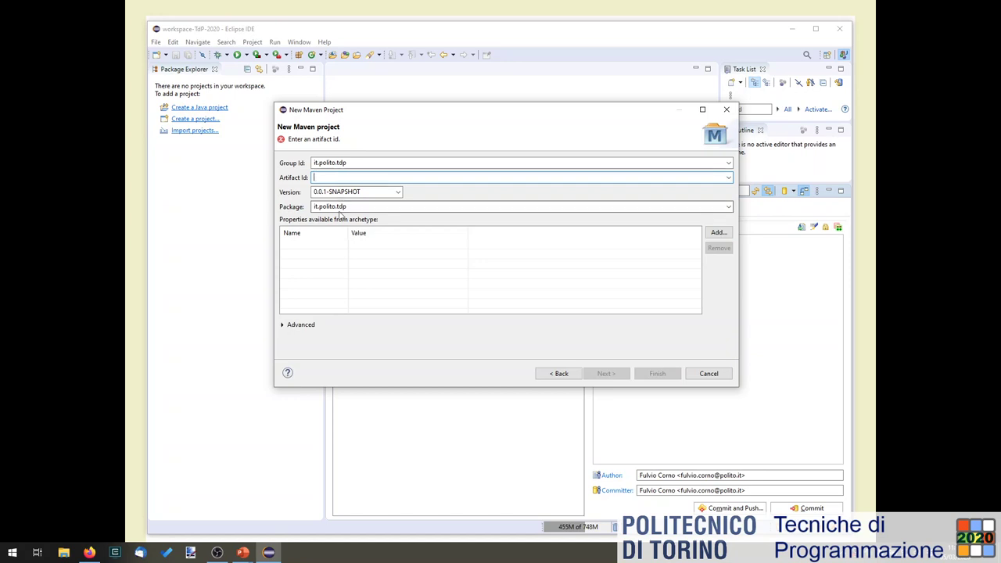
double_click(365, 205)
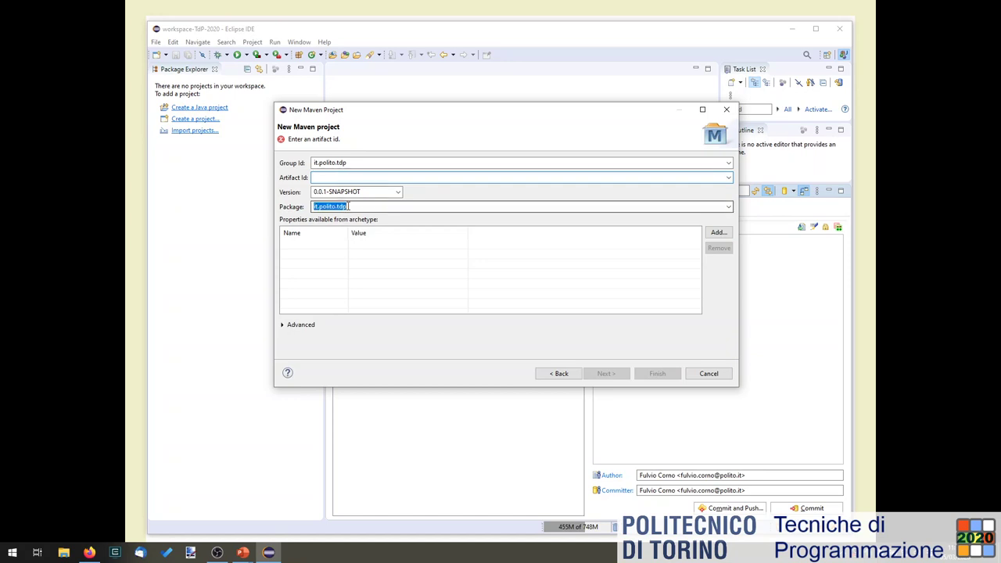
double_click(373, 162)
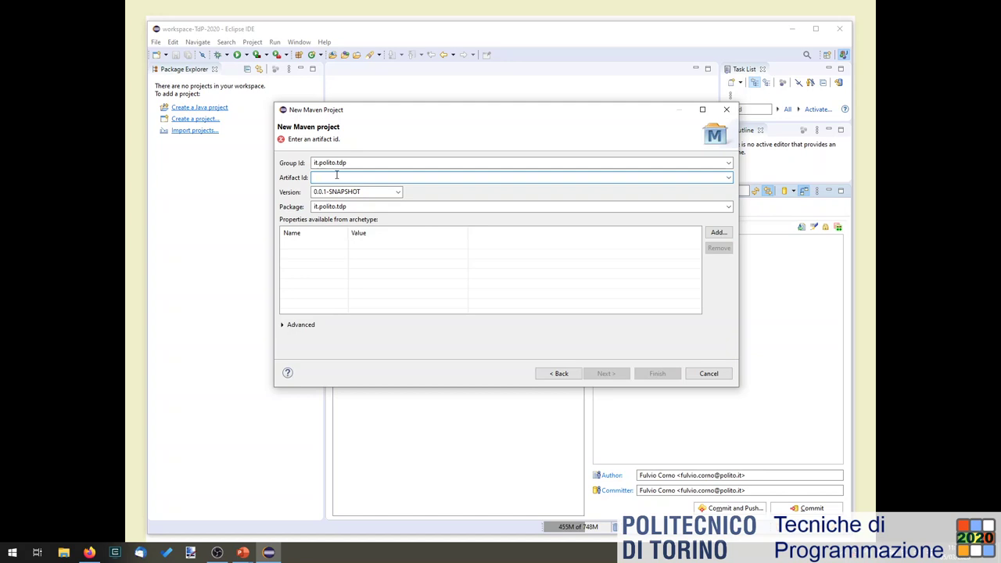
Set the Artifact Id to prova1, check the package name and finish creating the Maven project.
type("prova1")
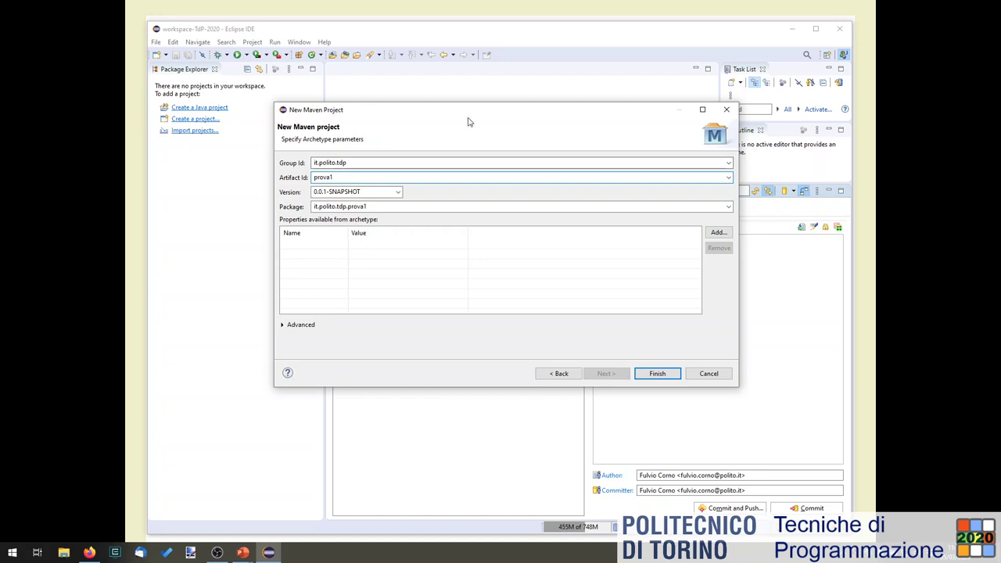
left_click_drag(470, 115, 467, 114)
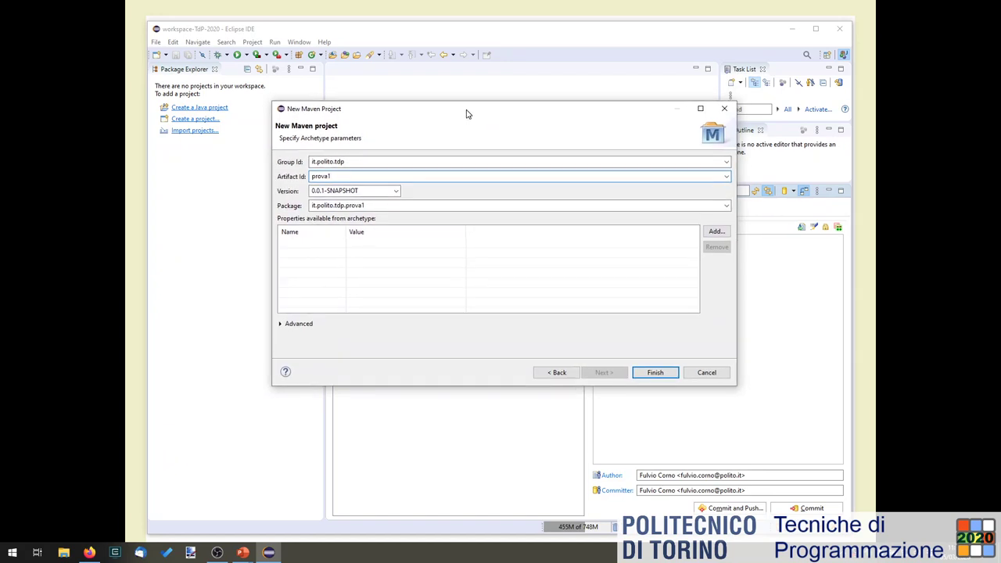
double_click(334, 175)
key("Tab")
key("Tab")
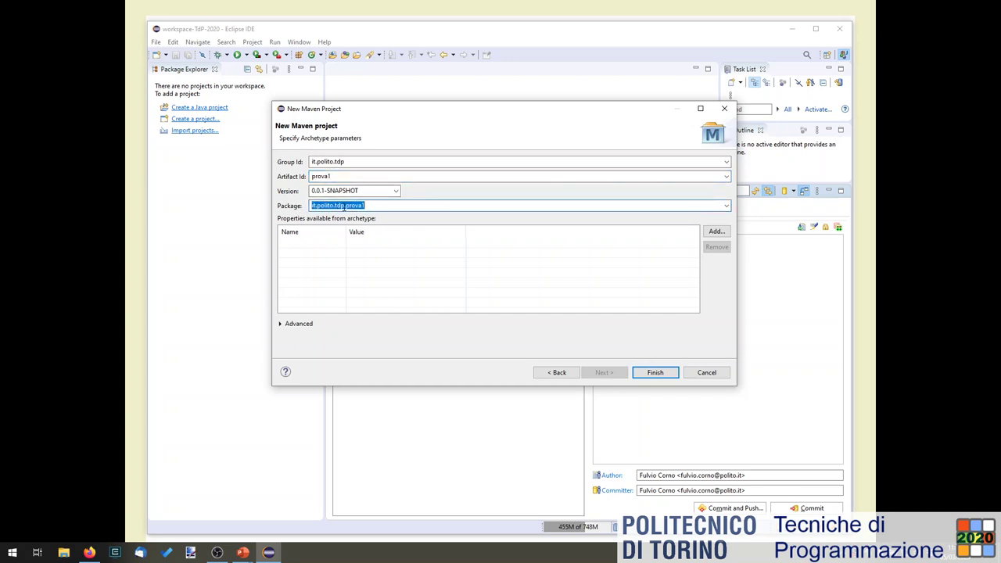
left_click(656, 373)
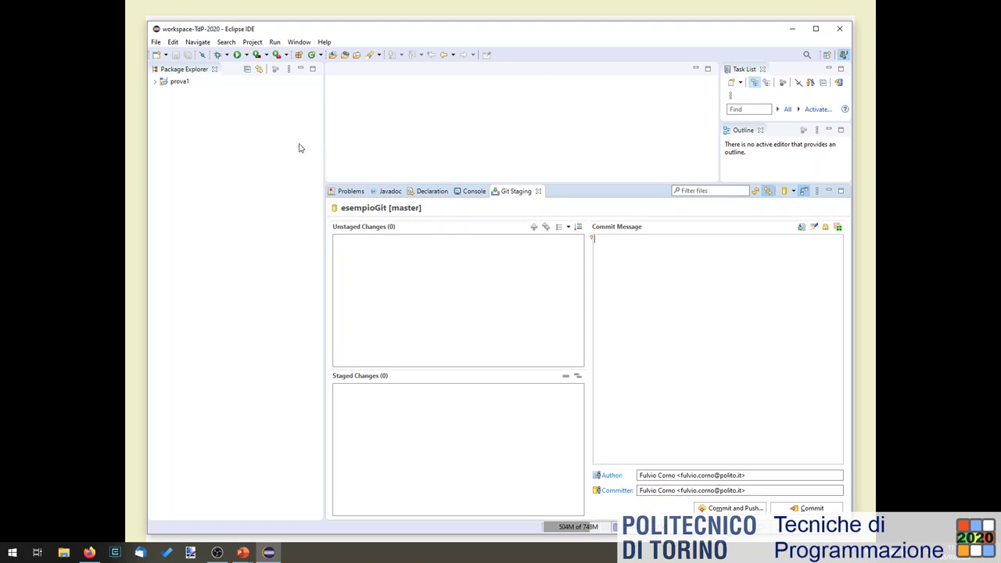
Expand the prova1 project and inspect the libraries under its Maven Dependencies.
left_click(156, 84)
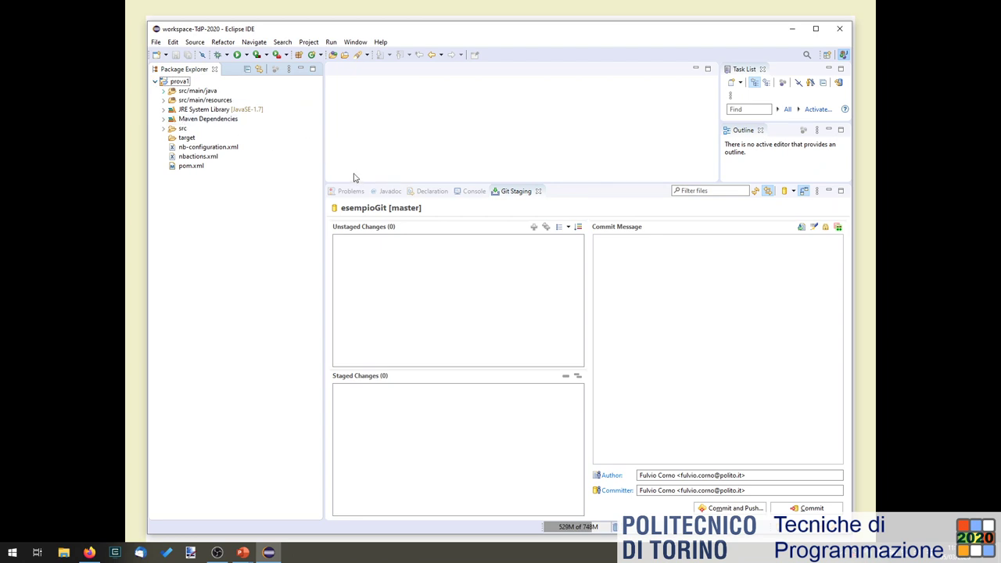
left_click(200, 121)
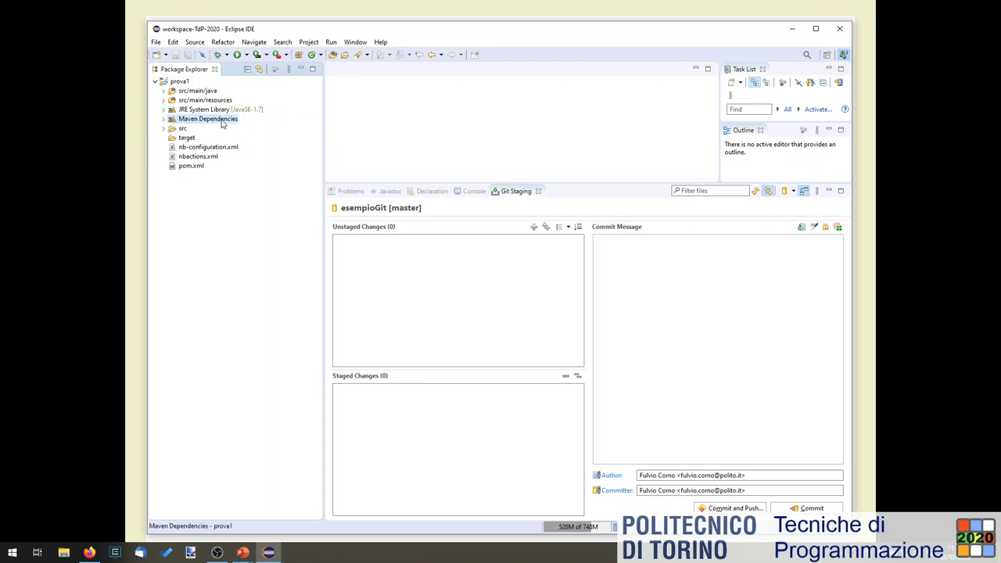
left_click(163, 119)
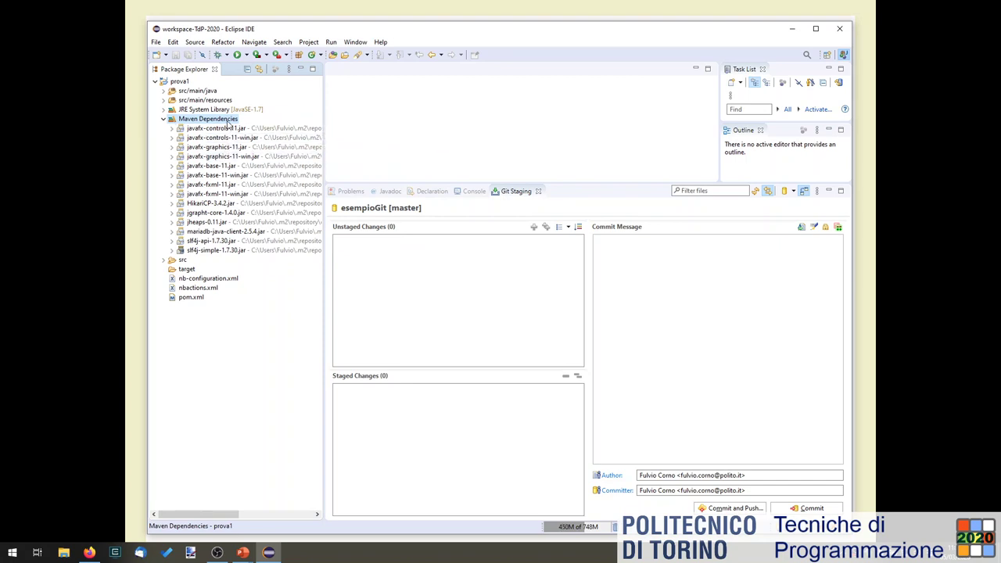
left_click(165, 120)
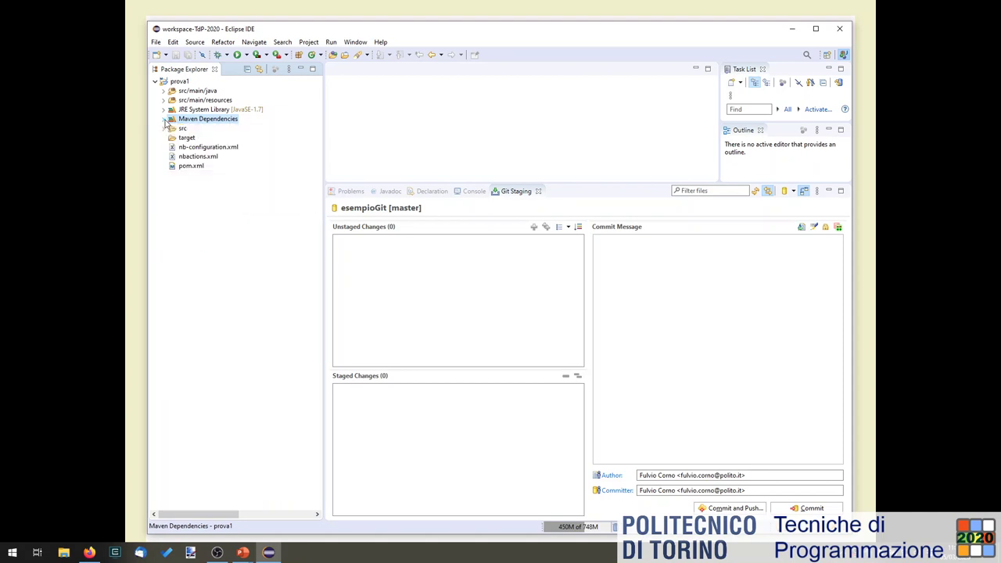
Open Main.java and EntryPoint.java from the it.polito.tdp.prova1 package and enlarge the editor area.
left_click(165, 92)
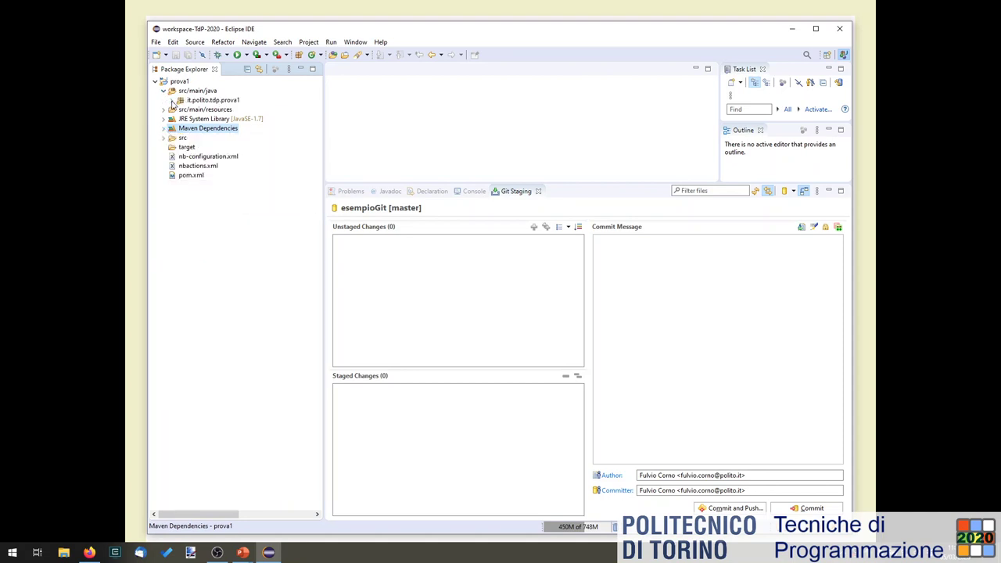
left_click(207, 102)
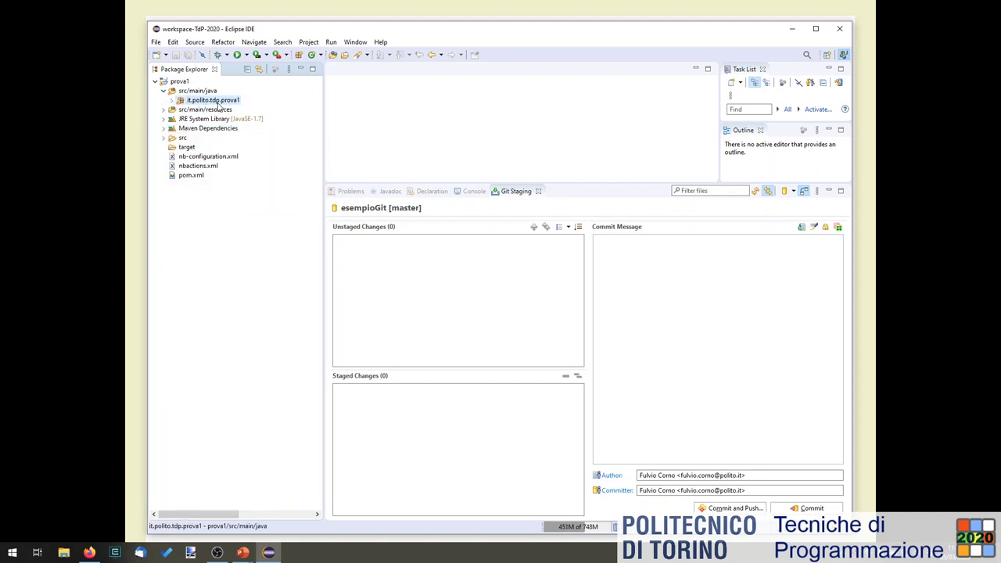
left_click(172, 102)
left_click(211, 128)
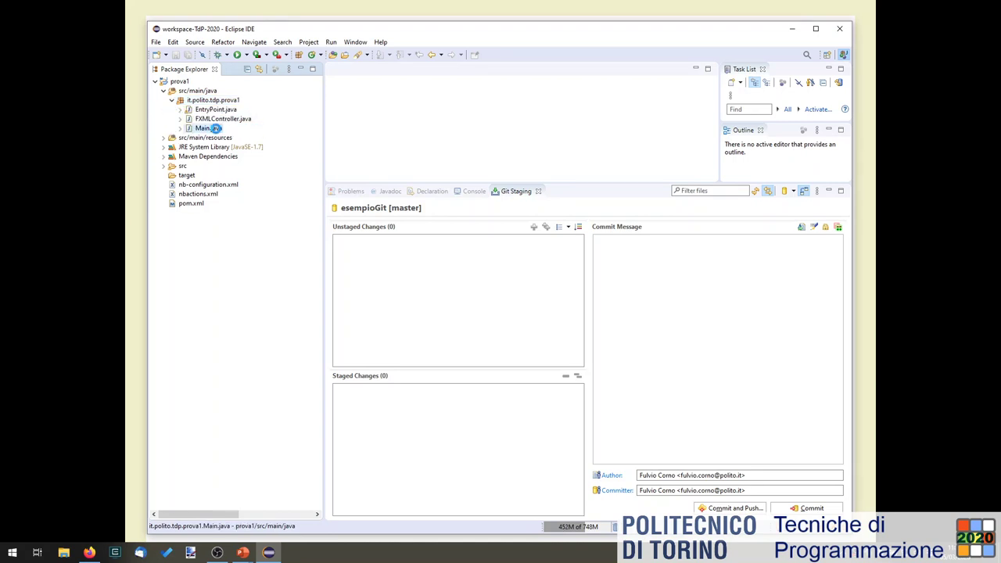
double_click(216, 109)
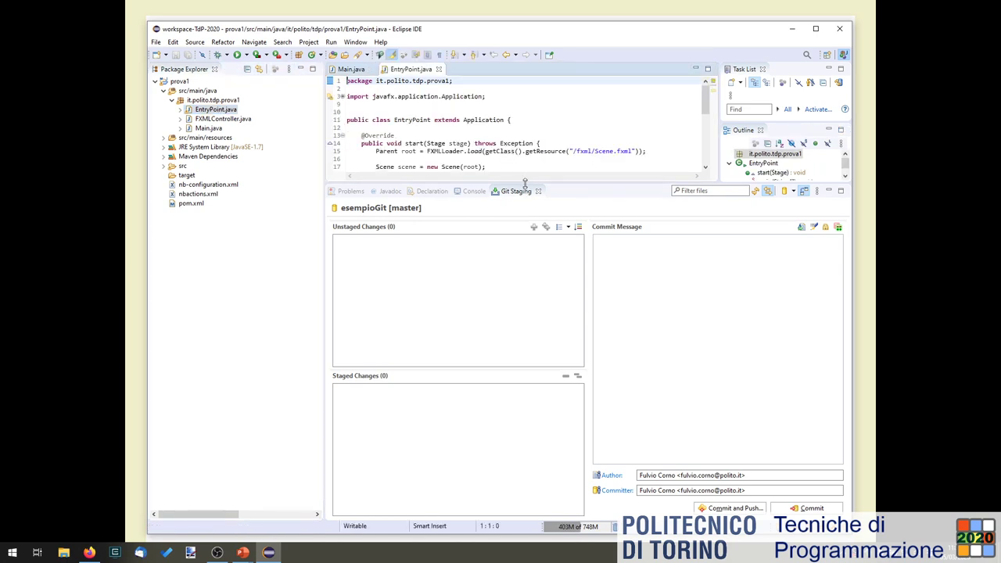
left_click_drag(529, 377, 529, 377)
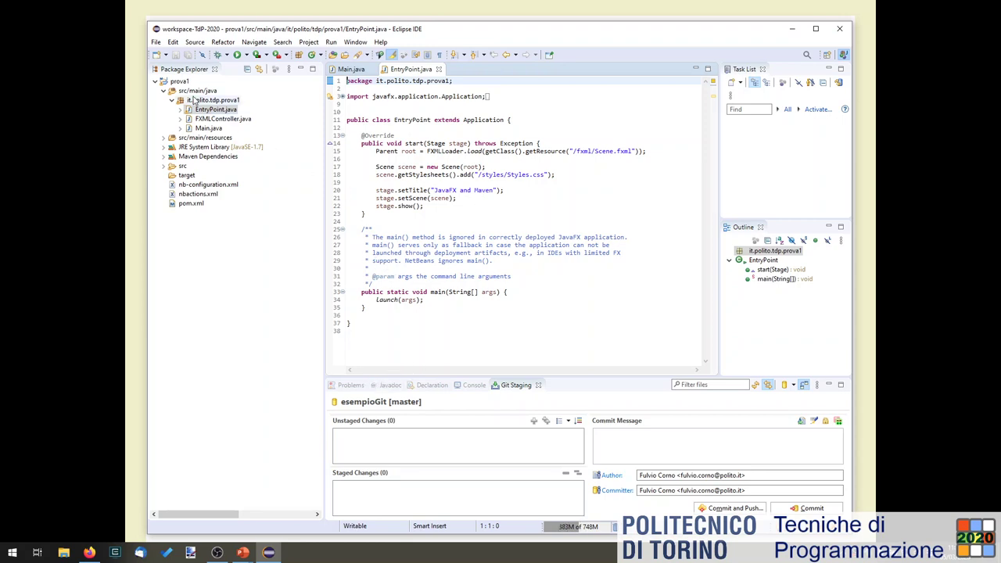
Switch to the PowerPoint slide show with the "Create new project" workflow.
key("alt+Tab")
key("alt+Tab")
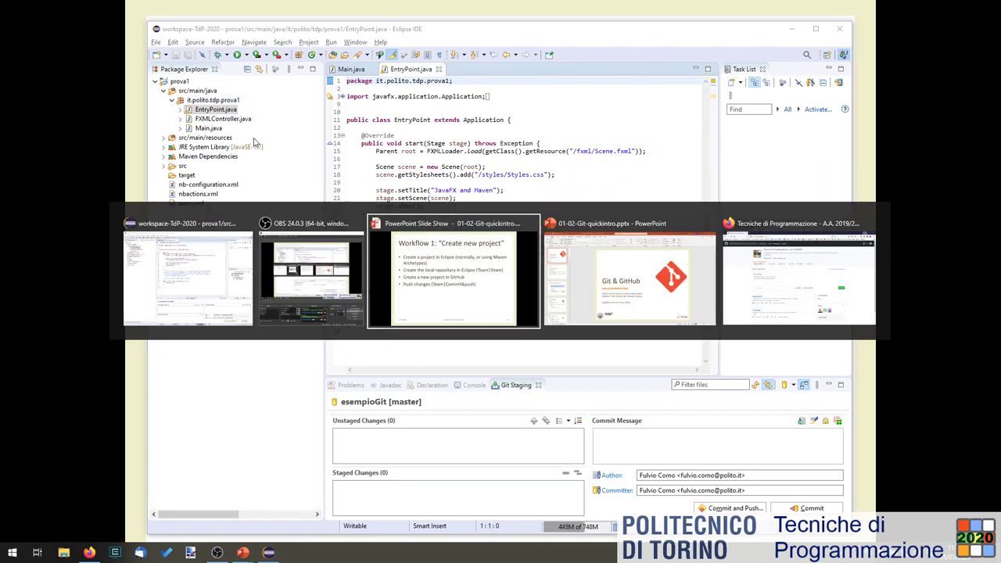